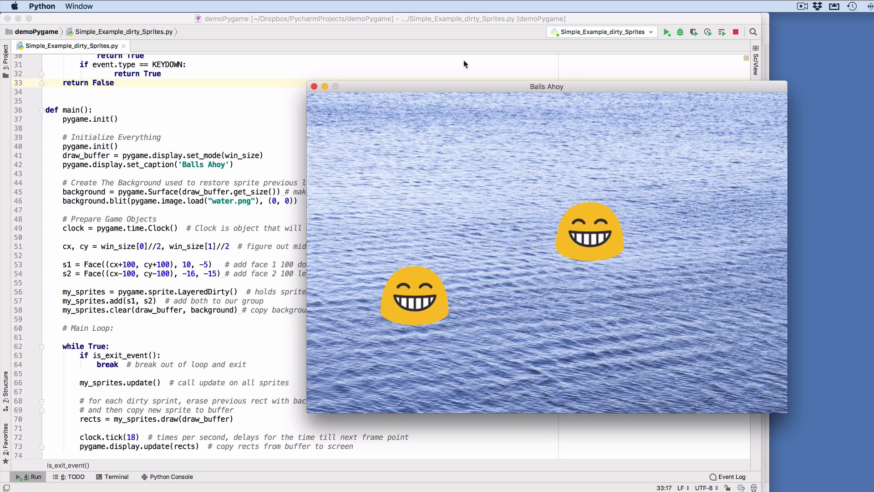
Close the Balls Ahoy game window and return to the draw-loop slide in Impress
left_click(314, 86)
key("super+Tab")
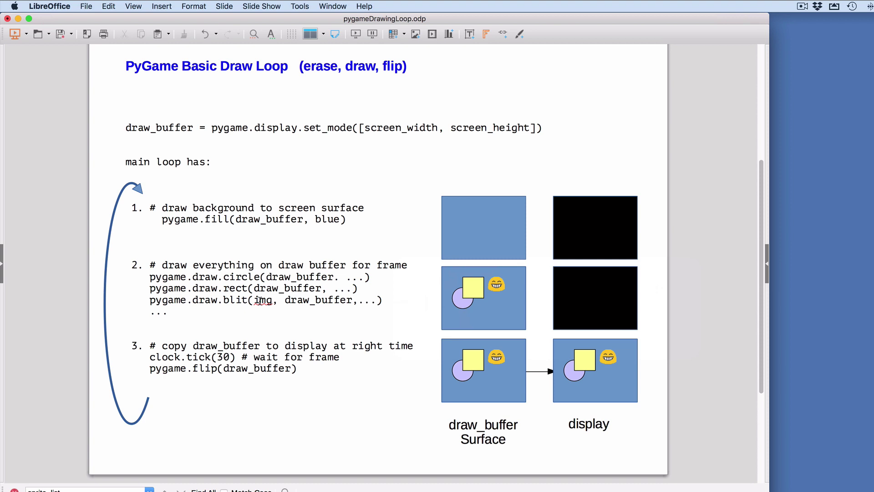
Advance to the 'PyGame Basic Loop with sprites' slide
key("Page_Down")
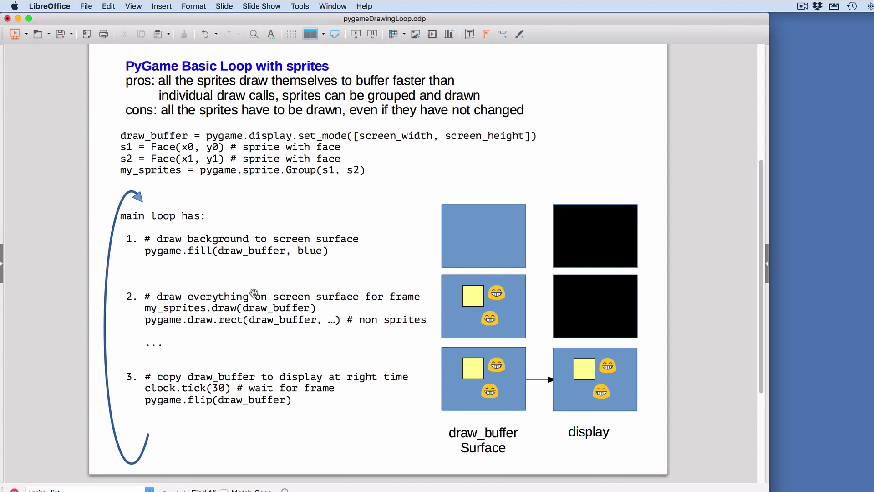
Advance to the 'PyGame Basic Loop with DirtySprites' slide
key("Page_Down")
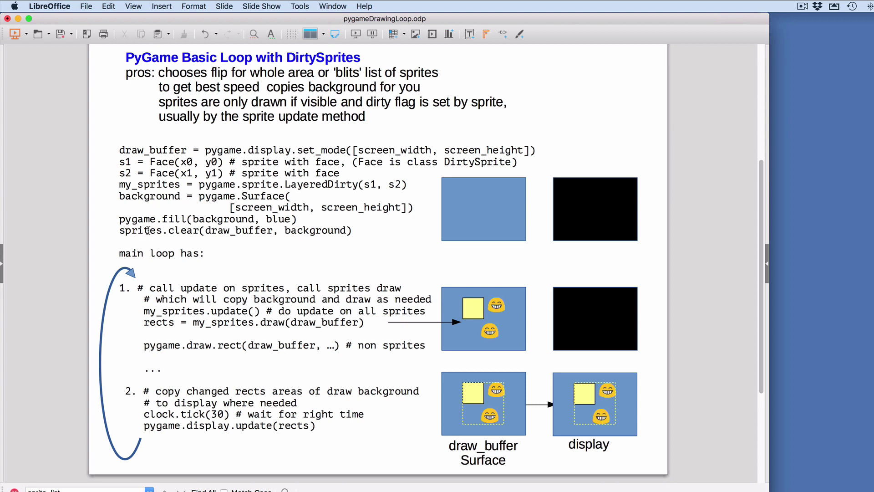
Replace 'sprites' with 'my_sprites' in the slide's clear line
double_click(144, 230)
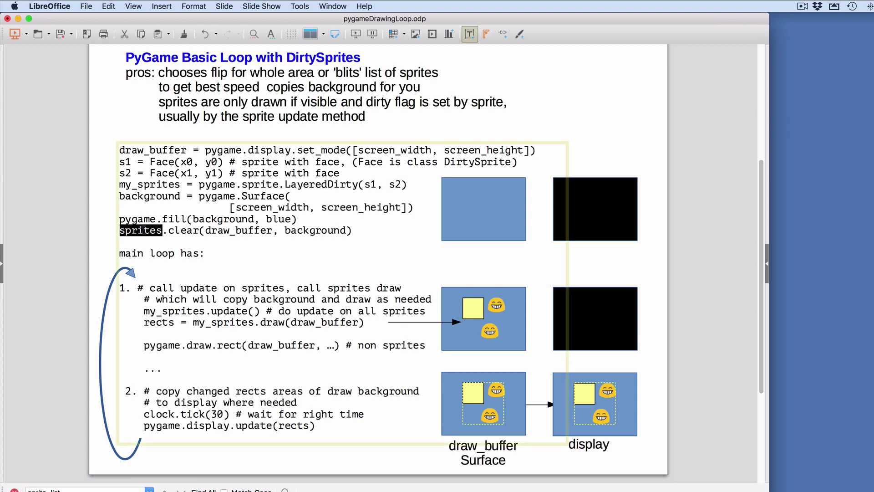
type("my_sprites")
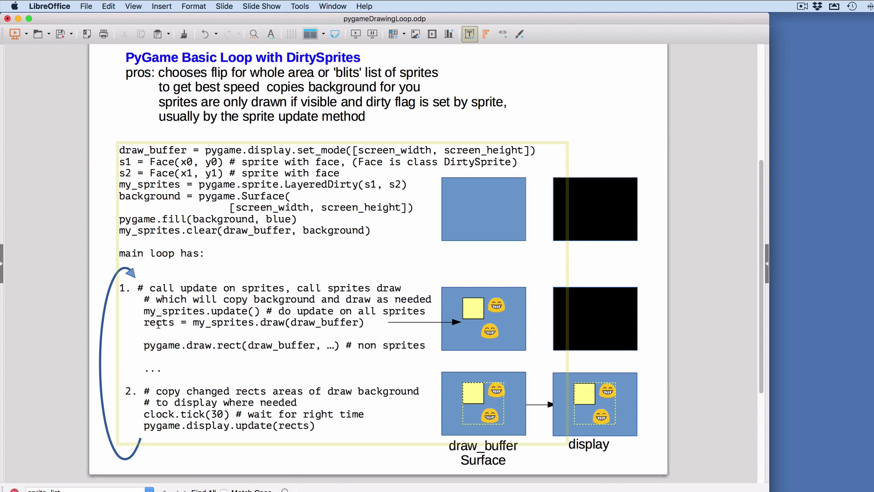
left_click(163, 349)
Switch to PyCharm showing Simple_Example_dirty_Sprites.py
key("super+Tab")
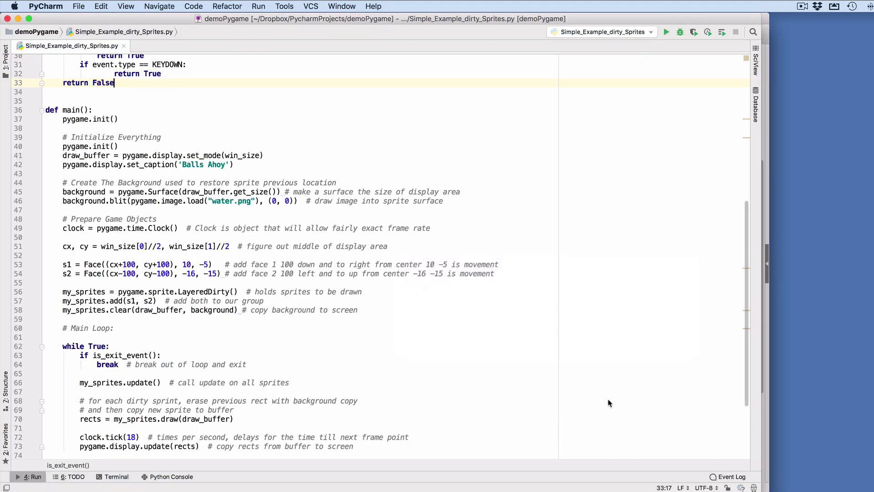
scroll(610, 402, "up", 5)
scroll(609, 403, "up", 5)
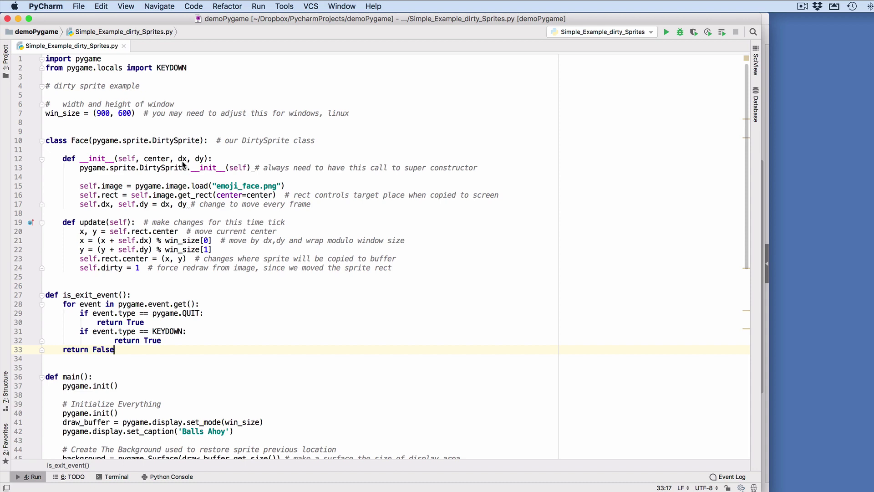
scroll(185, 164, "down", 5)
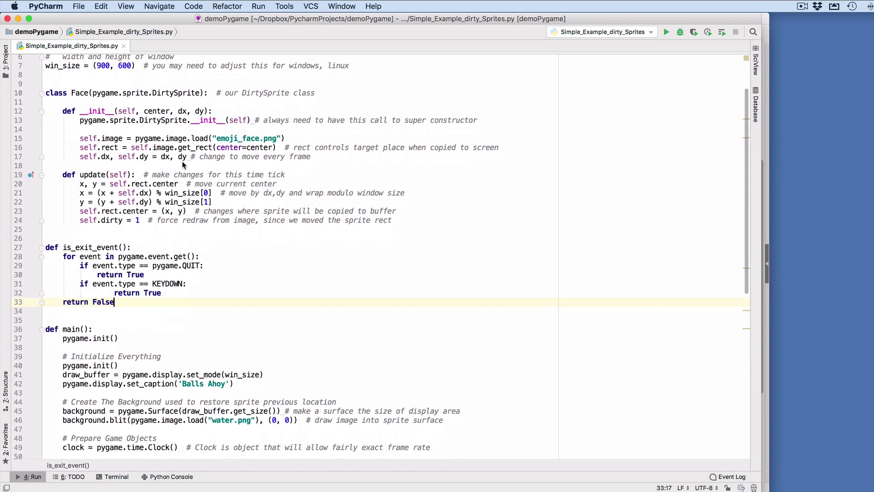
scroll(185, 164, "down", 5)
scroll(184, 165, "down", 3)
scroll(185, 164, "down", 3)
scroll(184, 164, "down", 2)
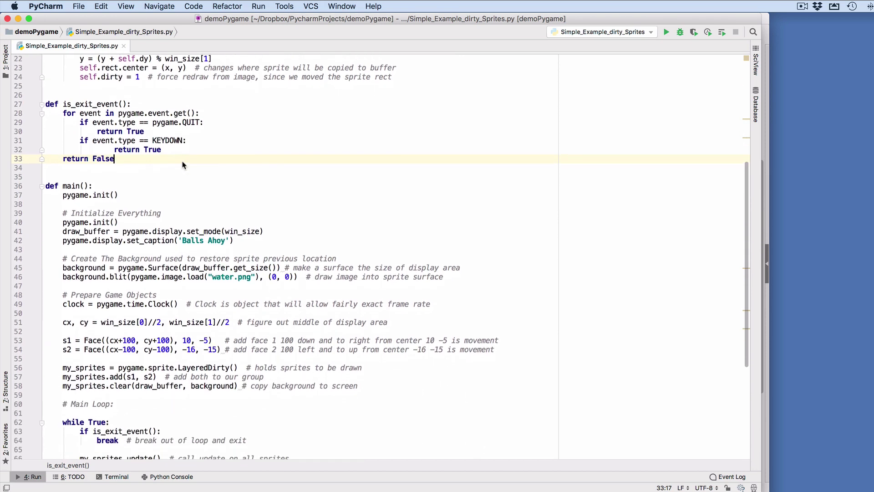
scroll(183, 164, "down", 2)
scroll(183, 165, "down", 5)
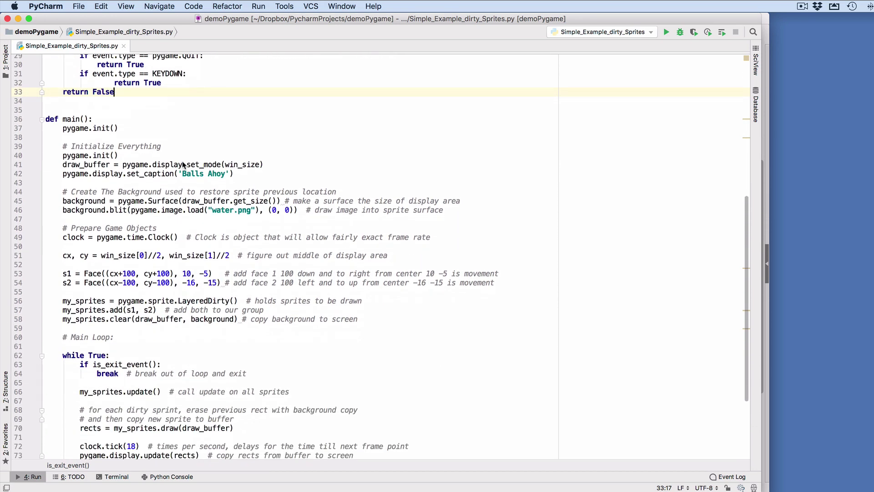
scroll(183, 165, "down", 5)
scroll(183, 165, "down", 2)
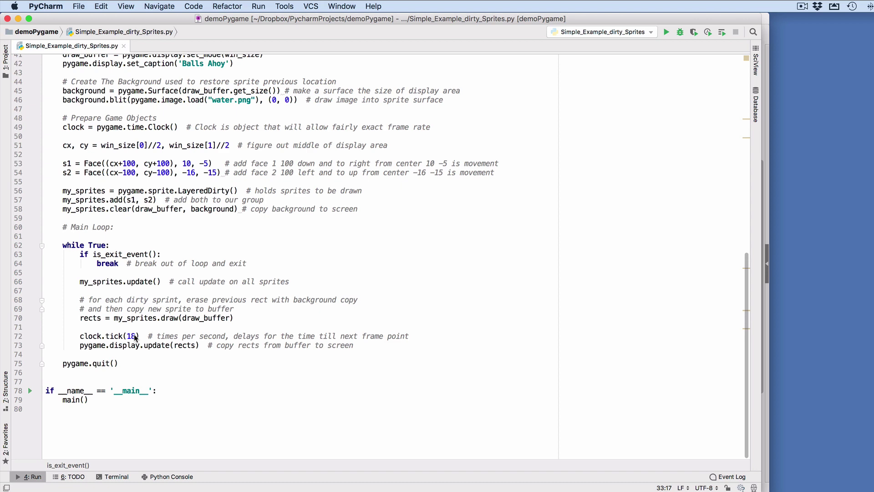
scroll(135, 336, "up", 5)
scroll(136, 336, "up", 3)
scroll(135, 336, "up", 5)
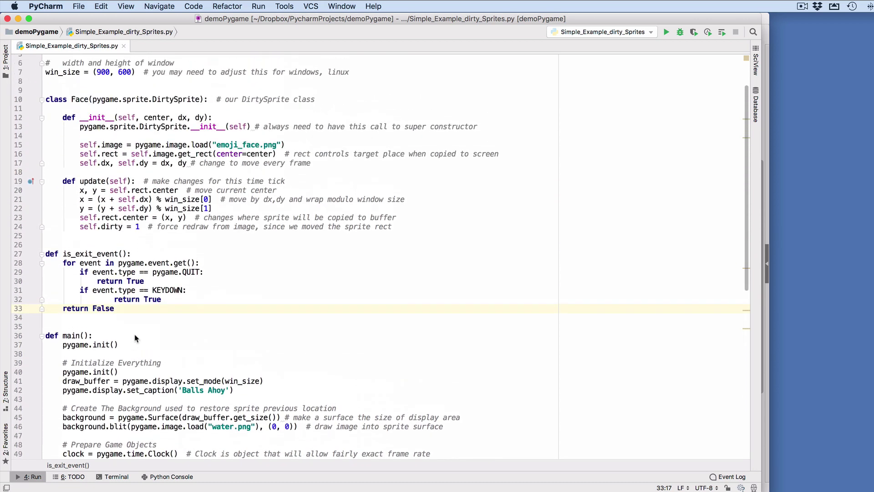
scroll(136, 336, "up", 2)
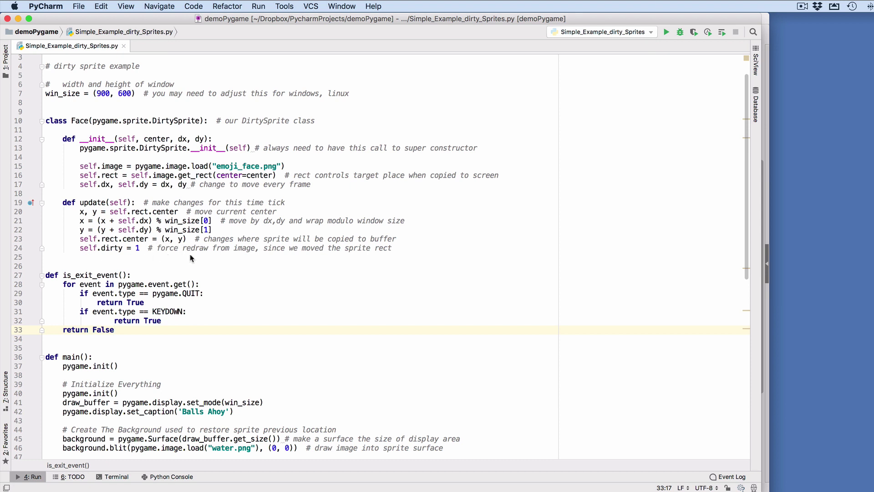
scroll(225, 253, "down", 3)
scroll(226, 252, "down", 3)
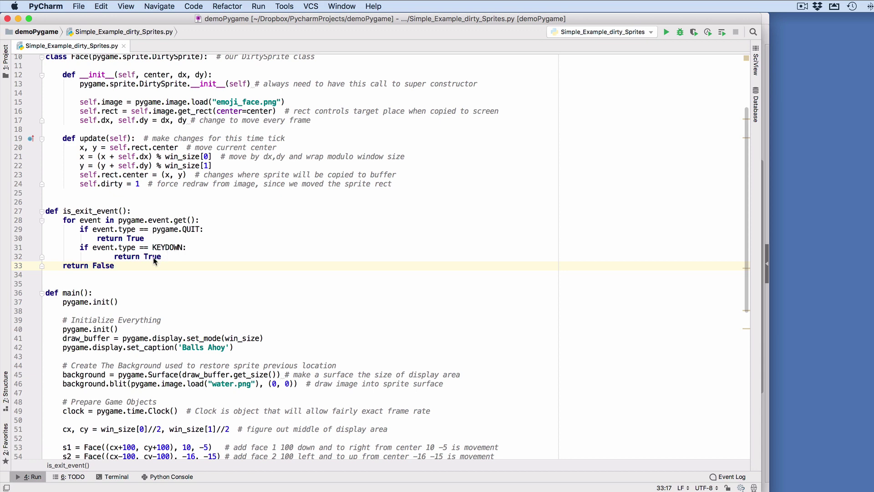
scroll(154, 261, "down", 6)
scroll(155, 261, "down", 6)
scroll(155, 261, "down", 6)
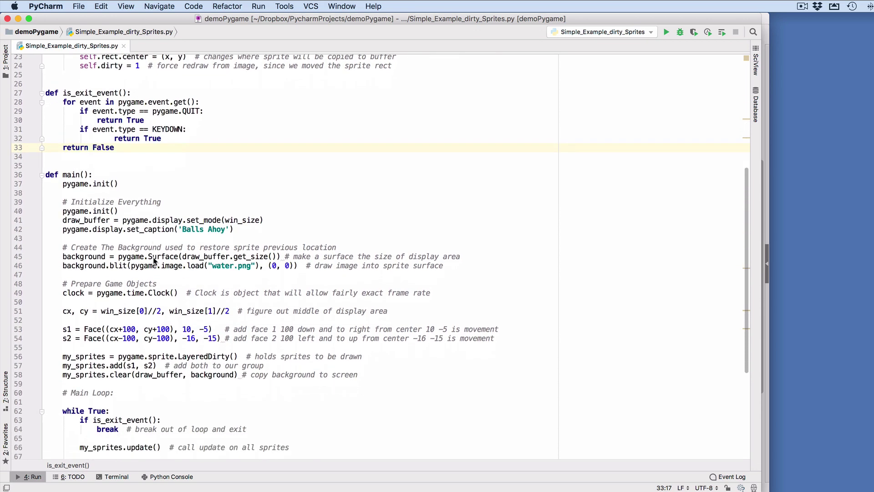
scroll(155, 261, "down", 4)
scroll(155, 261, "down", 3)
scroll(155, 205, "down", 2)
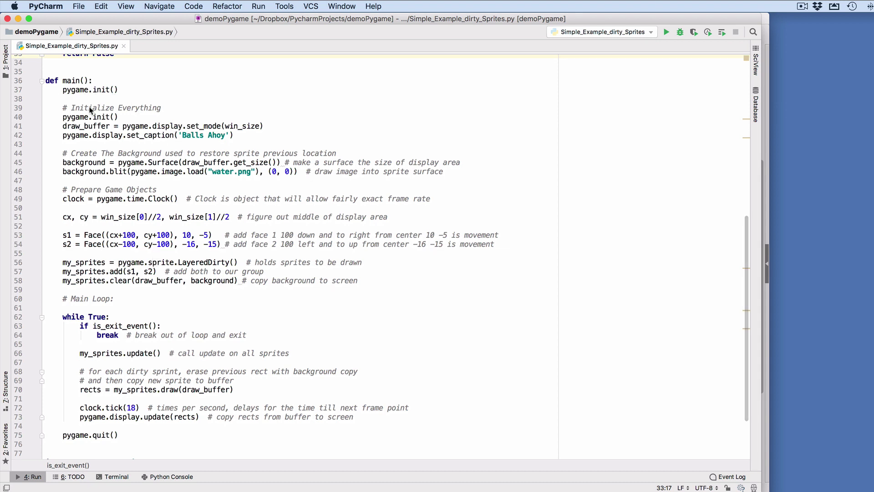
Delete the duplicate pygame.init() line at the start of main()
left_click(102, 90)
triple_click(103, 90)
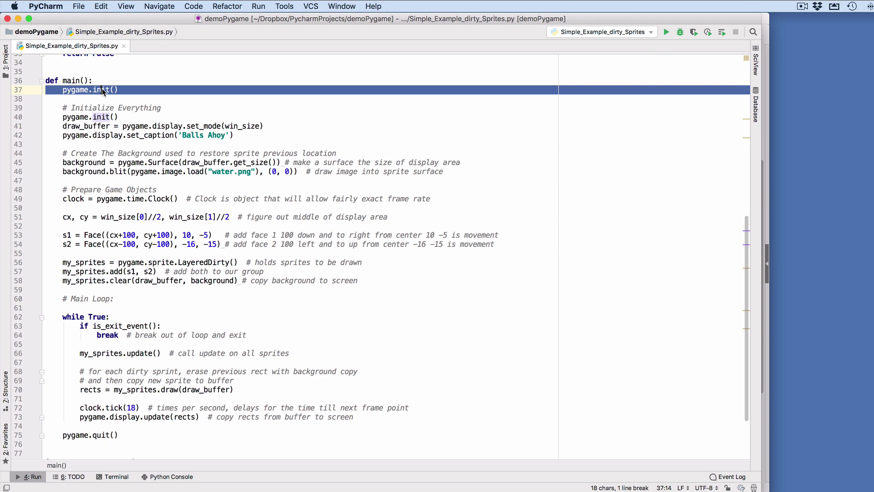
key("BackSpace")
key("Delete")
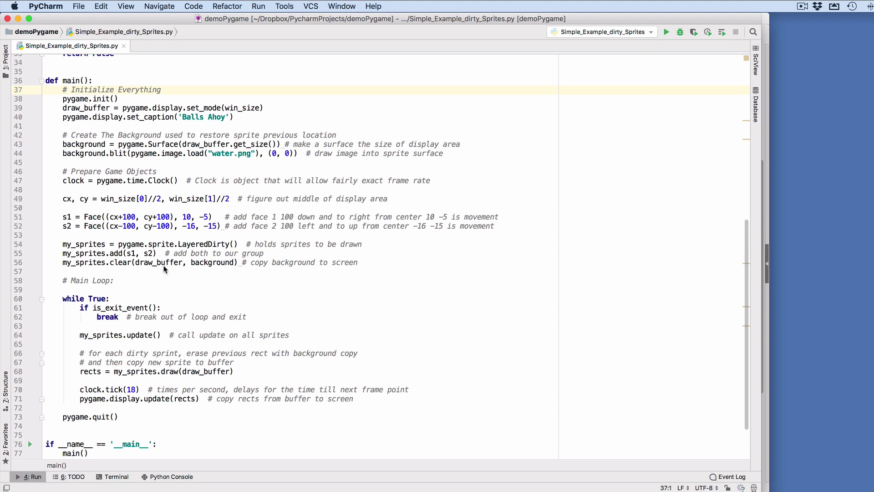
scroll(164, 268, "down", 3)
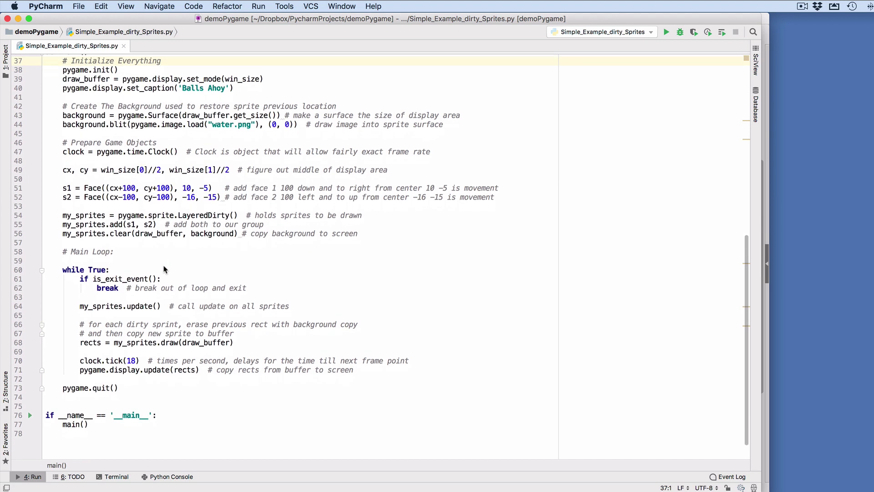
scroll(117, 248, "down", 2)
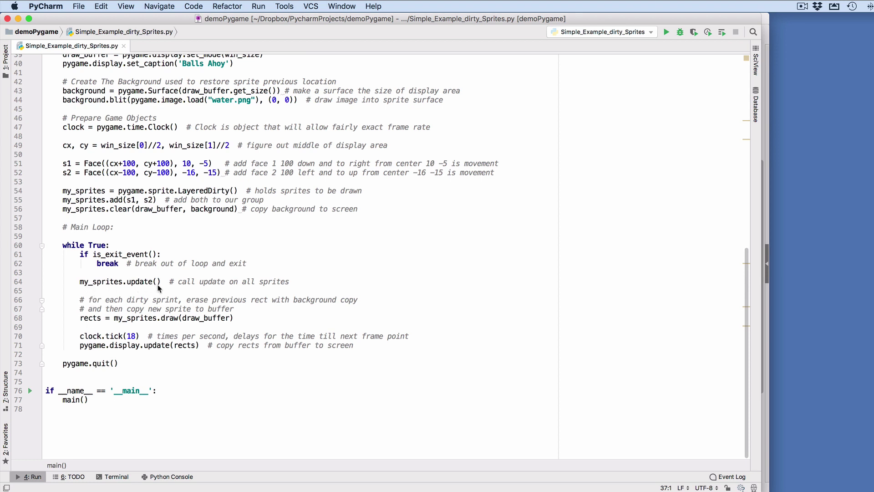
scroll(143, 287, "up", 5)
scroll(144, 287, "up", 5)
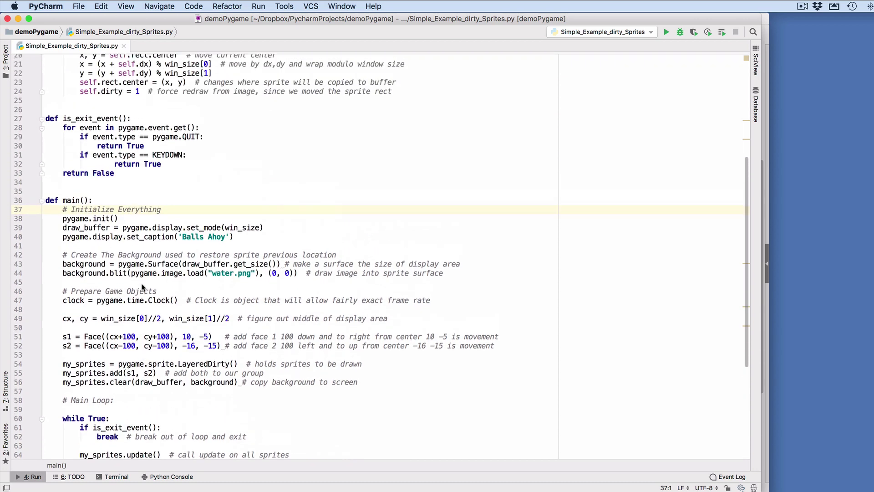
scroll(144, 287, "up", 3)
scroll(144, 287, "up", 3)
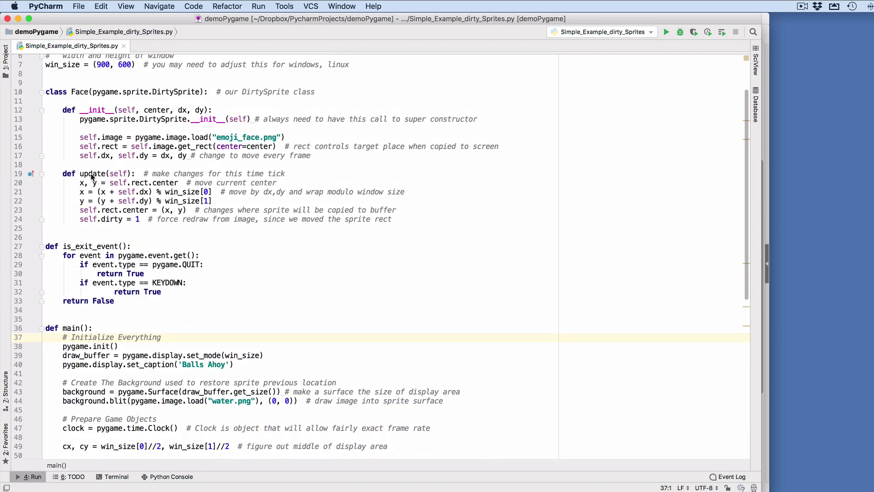
scroll(92, 176, "down", 5)
scroll(92, 177, "down", 5)
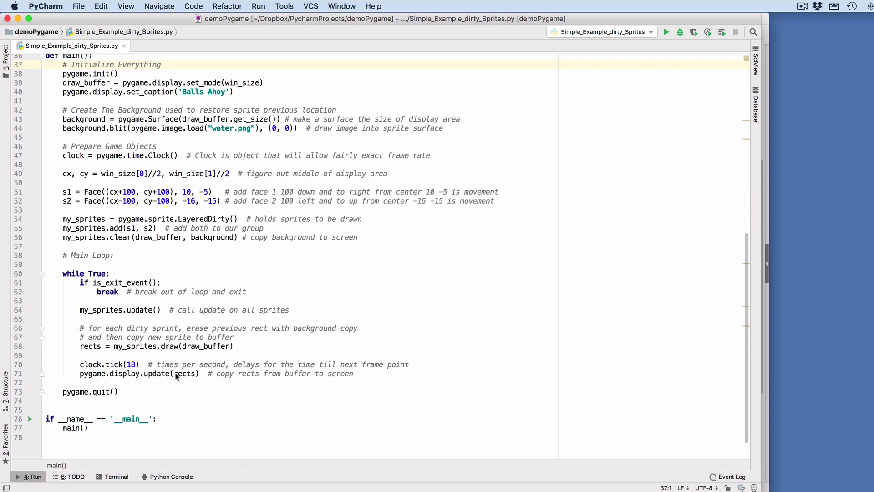
scroll(175, 376, "up", 6)
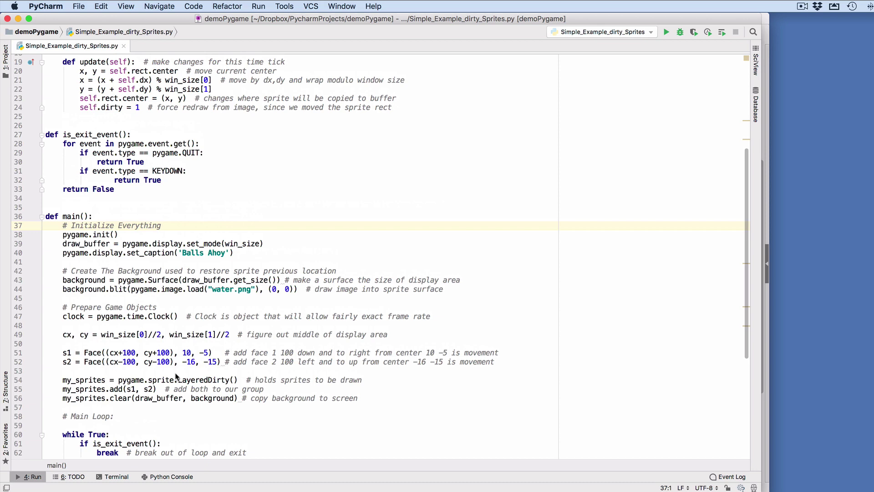
scroll(176, 375, "up", 6)
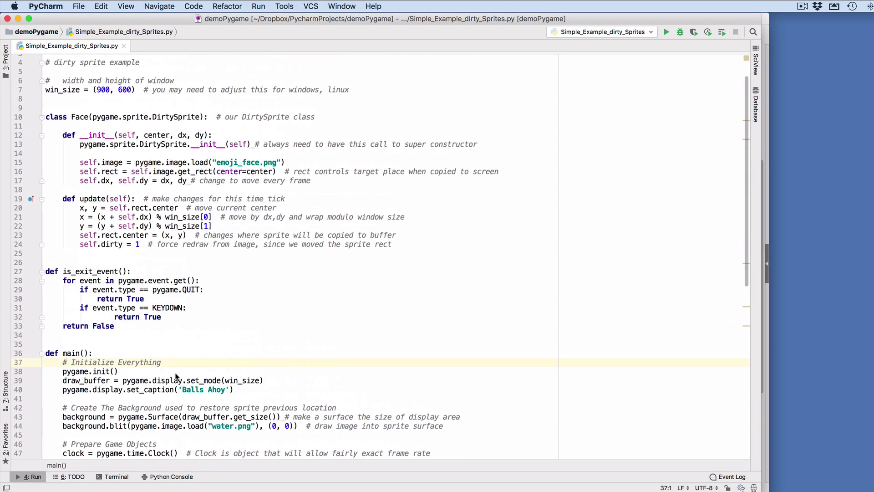
scroll(176, 375, "down", 7)
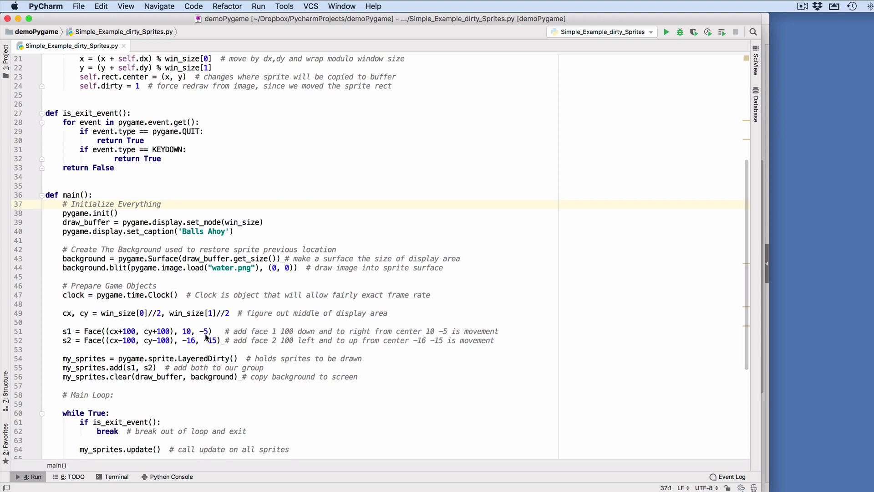
scroll(204, 336, "up", 7)
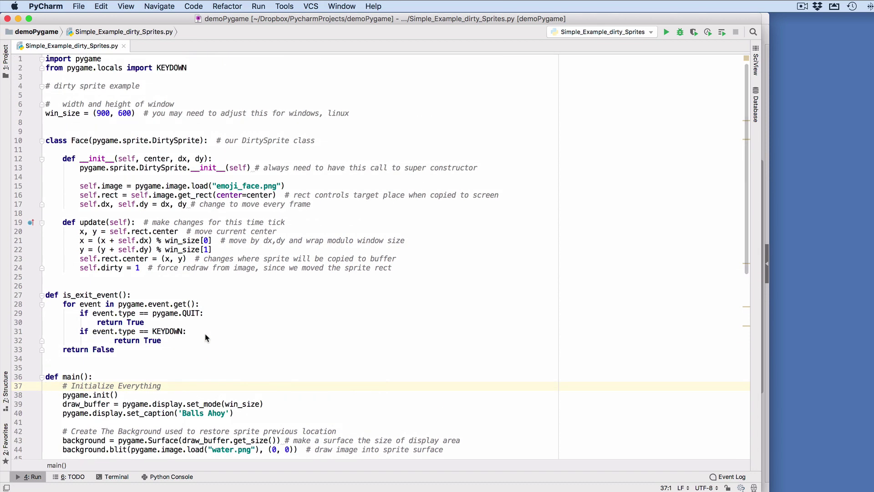